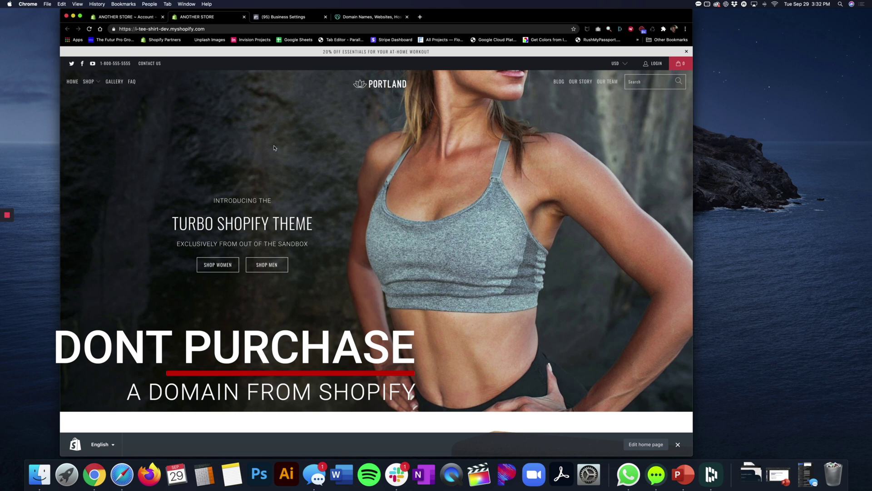
# - In the Shopify admin, open Online Store > Domains to see the myshopify primary domain
pyautogui.click(123, 17)
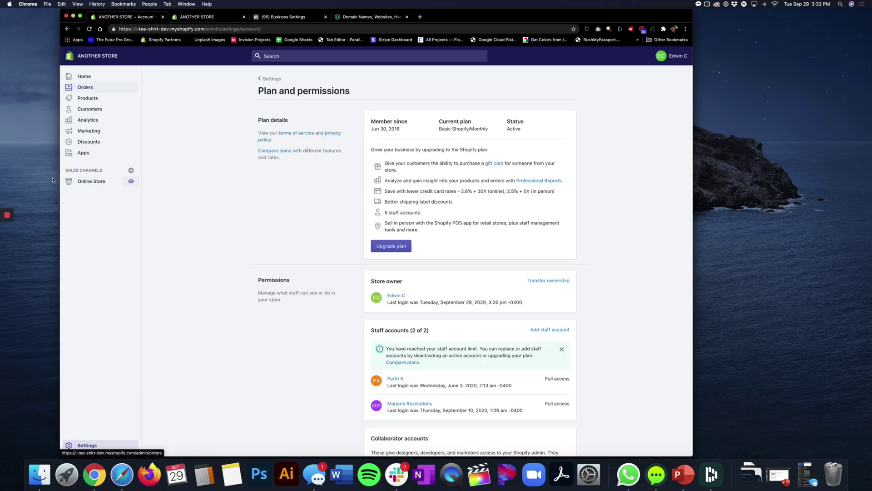
pyautogui.click(91, 181)
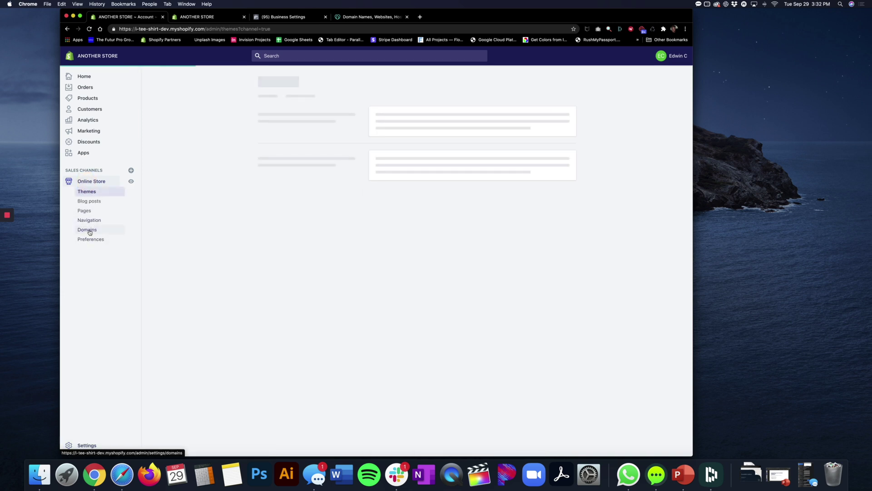
pyautogui.click(89, 230)
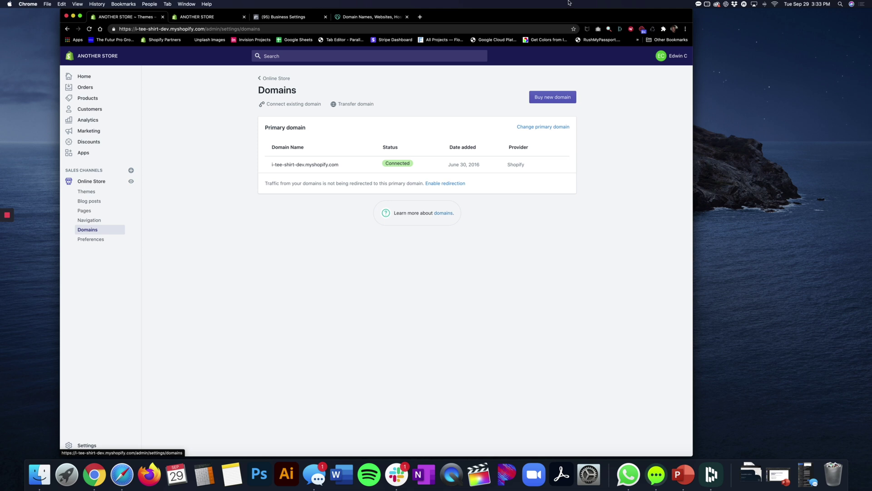
# - Switch to the GoDaddy tab to bring up its home page
pyautogui.click(372, 17)
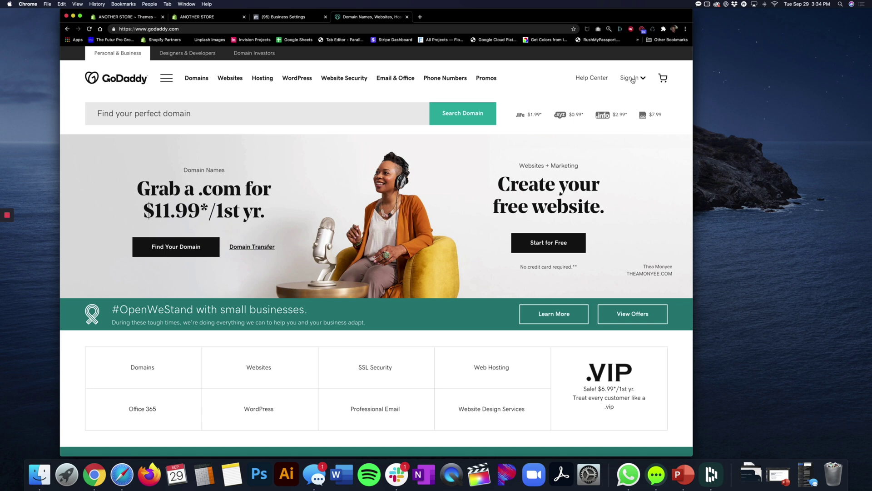
# - Sign in to GoDaddy, then load godaddy.com in a new tab
pyautogui.click(631, 78)
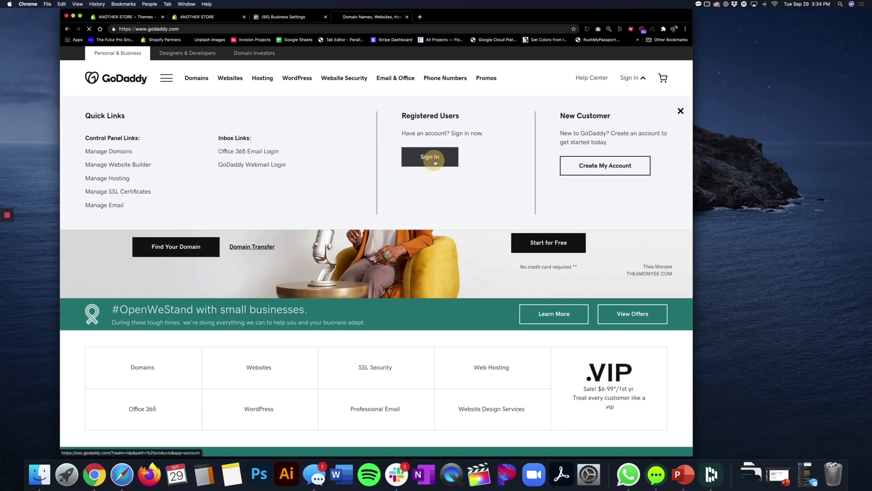
pyautogui.click(432, 160)
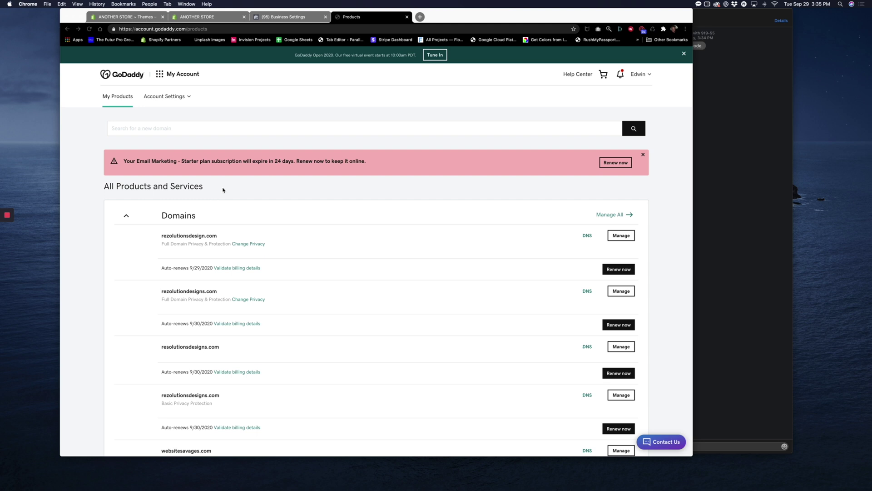
pyautogui.click(419, 18)
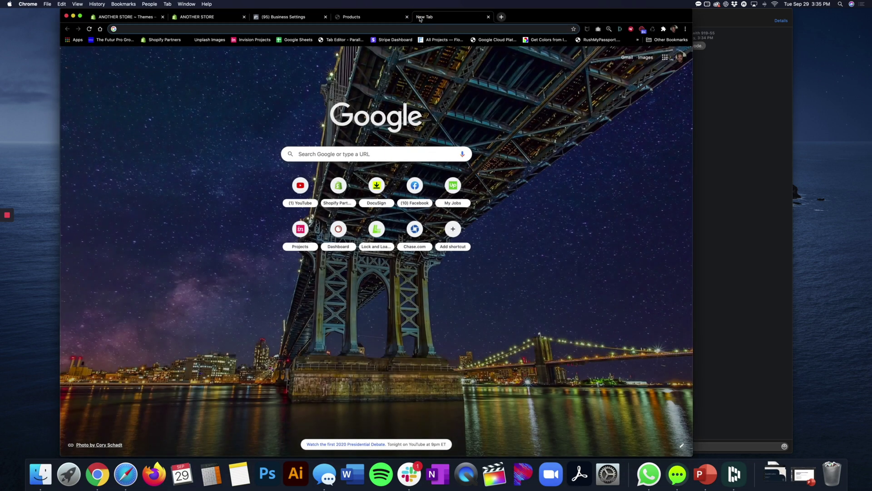
pyautogui.write('godaddy')
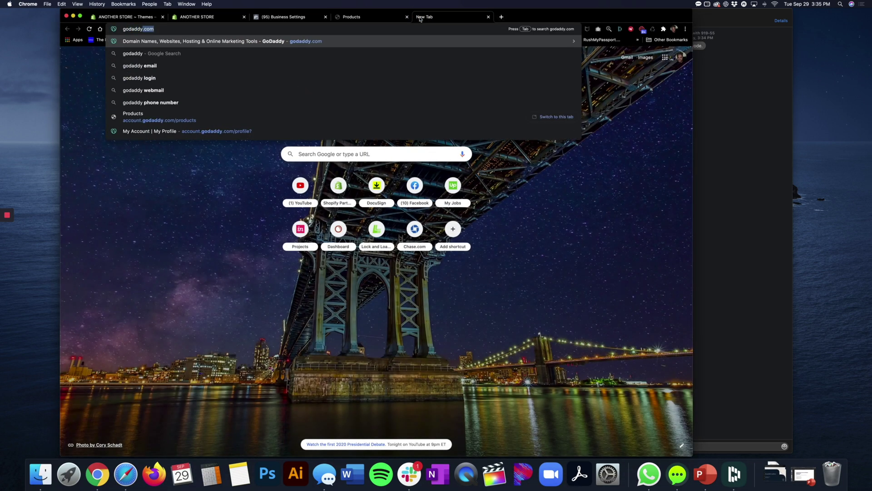
pyautogui.press('Return')
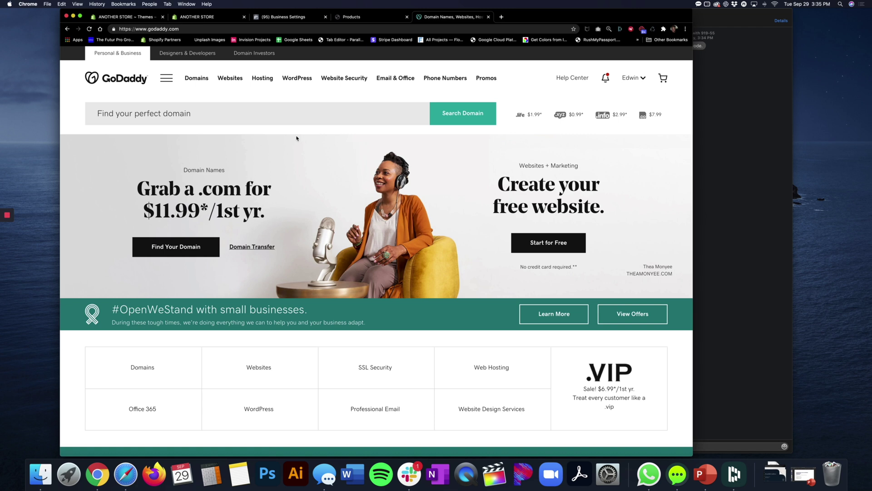
# - Search for anotherstore.com, then add the available rezolutionstore.com ($1.00/mo) to the cart
pyautogui.click(241, 117)
pyautogui.write('anotherstore.com')
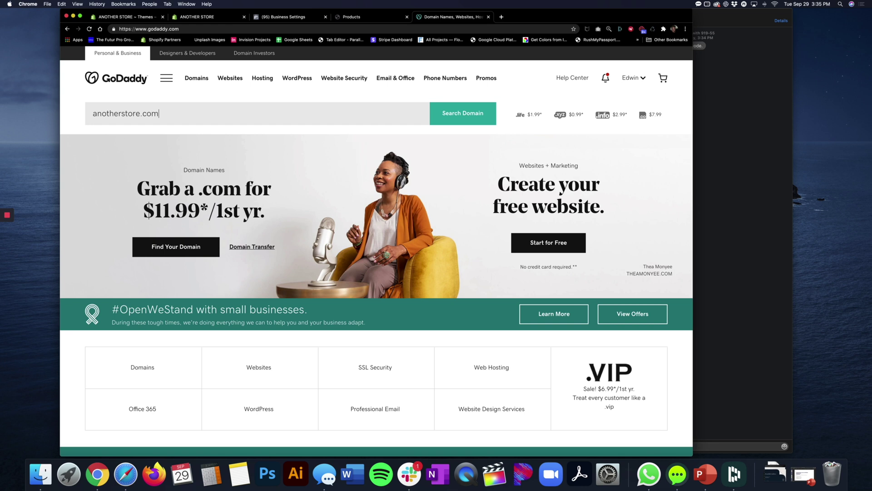
pyautogui.press('Return')
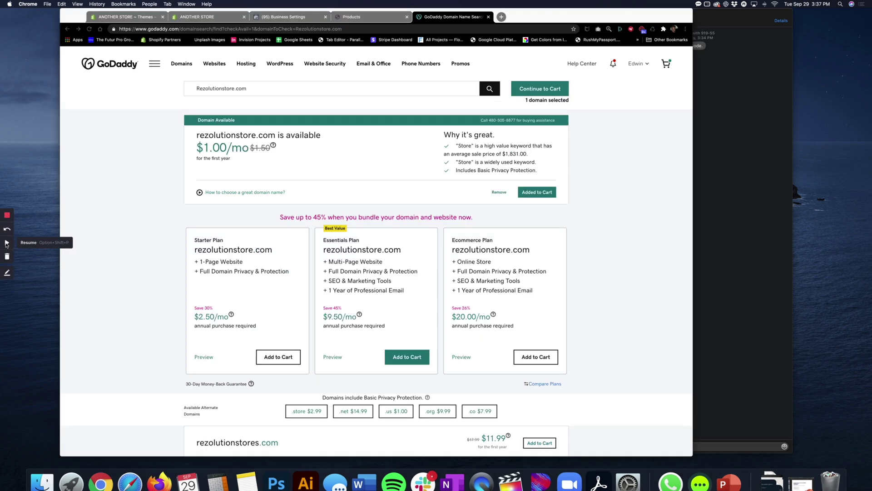
pyautogui.click(7, 244)
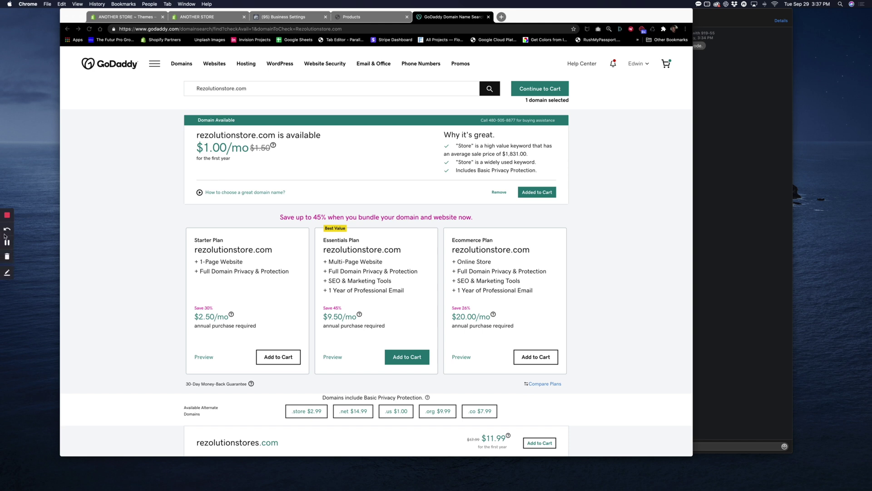
# - Continue from the search results to the 'Make the most of your new domain' add-ons page
pyautogui.click(7, 243)
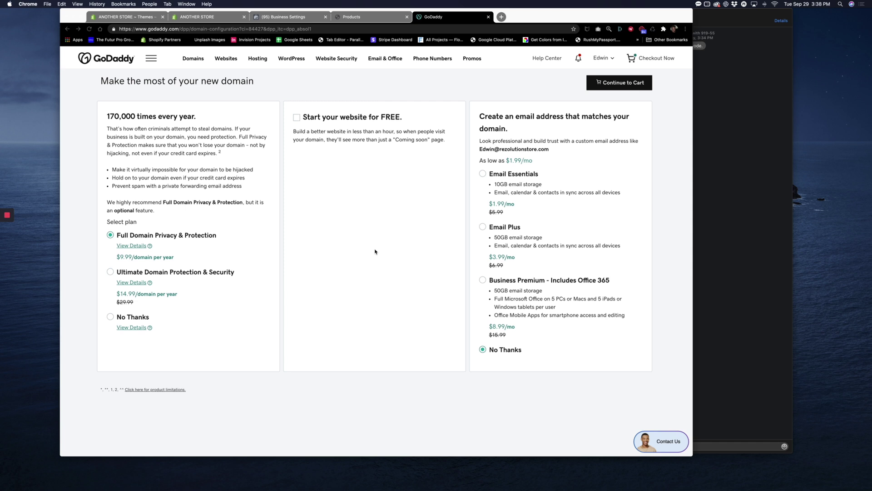
# - Choose Ultimate Domain Protection & Security at $14.99/year and review its plan details
pyautogui.click(111, 280)
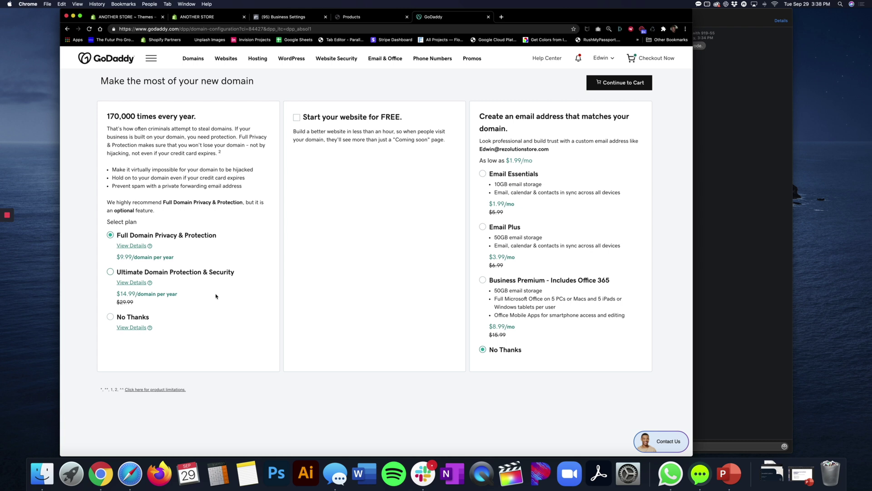
pyautogui.click(111, 271)
pyautogui.click(150, 283)
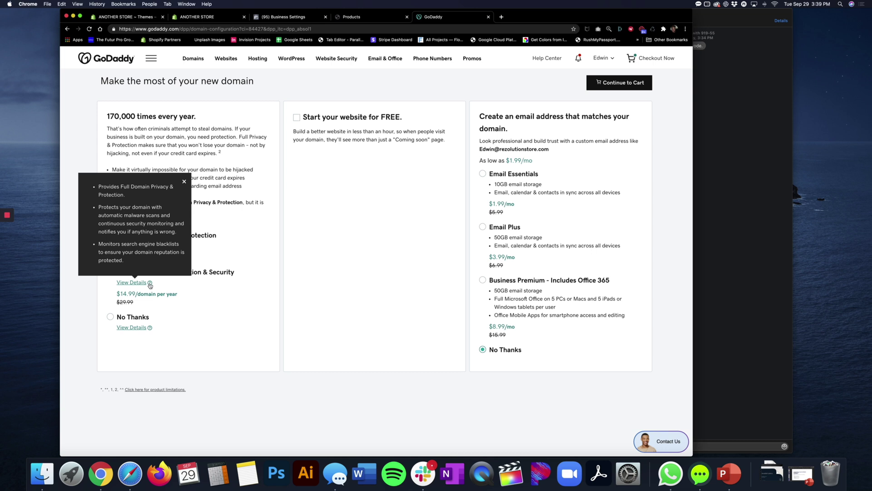
pyautogui.click(184, 181)
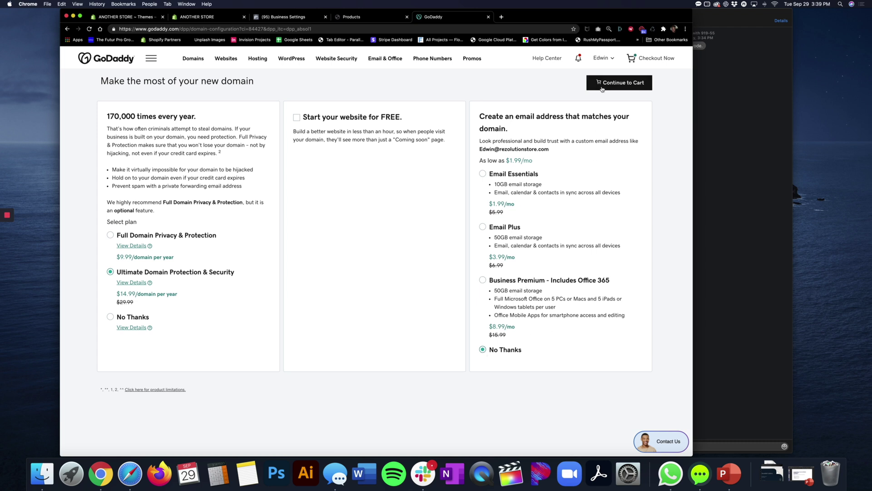
# - In the cart, set the rezolutionstore.com registration term to 1 Year, making the subtotal $26.98
pyautogui.click(189, 235)
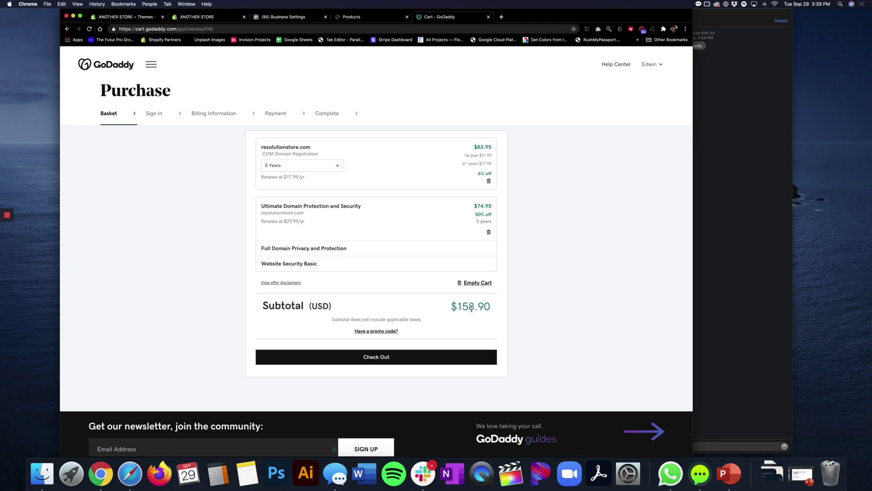
pyautogui.click(338, 167)
pyautogui.click(294, 175)
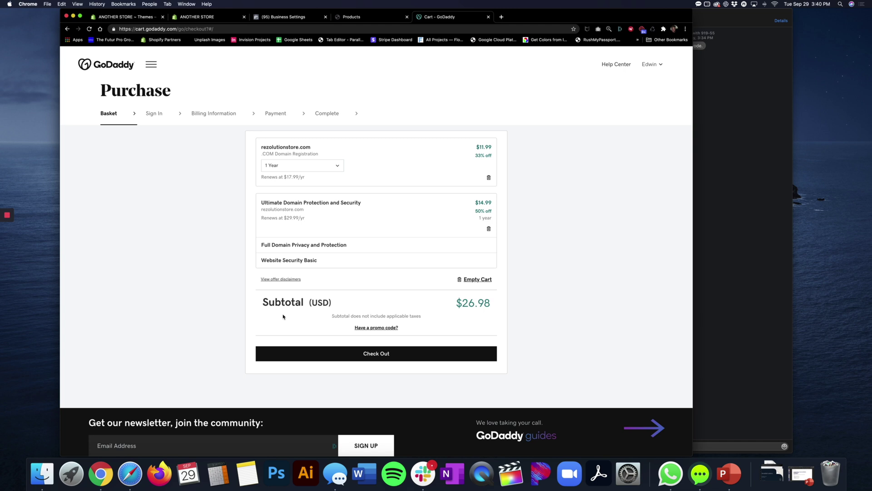
# - Complete the checkout so rezolutionstore.com appears in My Products' Domains list
pyautogui.moveTo(7, 240)
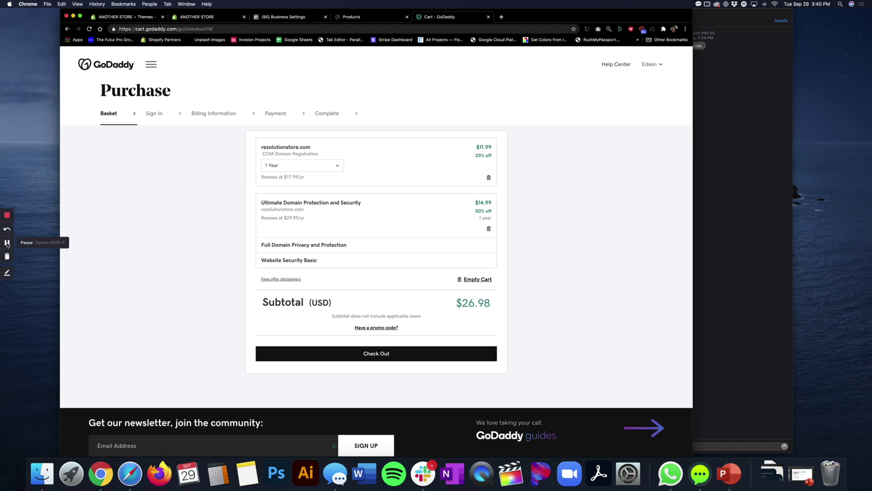
pyautogui.click(6, 243)
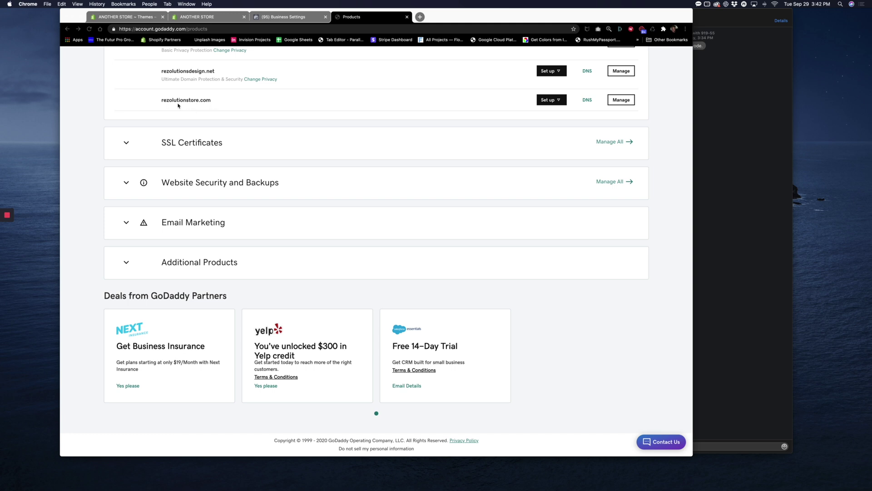
# - Switch back through the ANOTHER STORE tabs to Shopify's Domains settings page
pyautogui.click(195, 18)
pyautogui.click(136, 21)
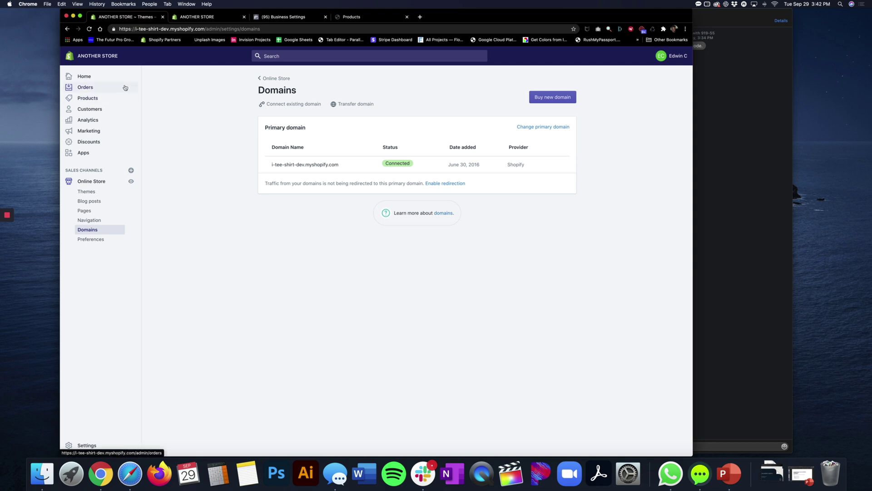
# - From the admin home, open Online Store > Domains, showing i-tee-shirt-dev.myshopify.com as primary
pyautogui.click(84, 76)
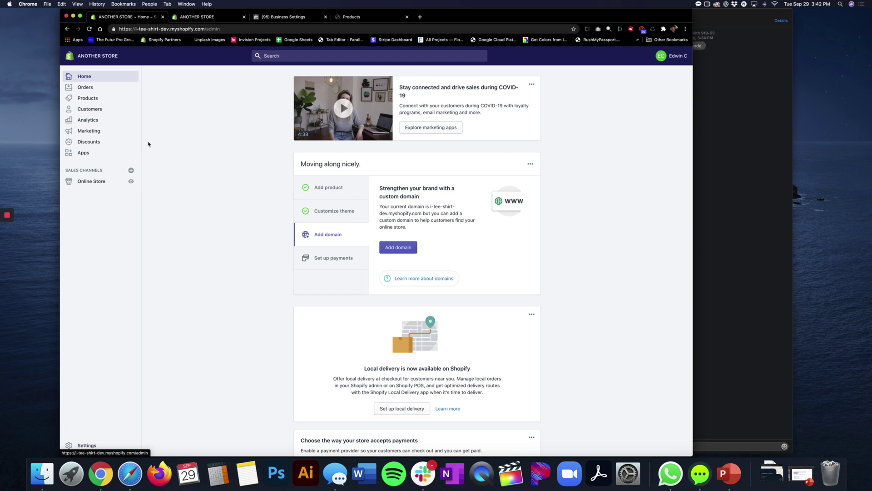
pyautogui.click(97, 181)
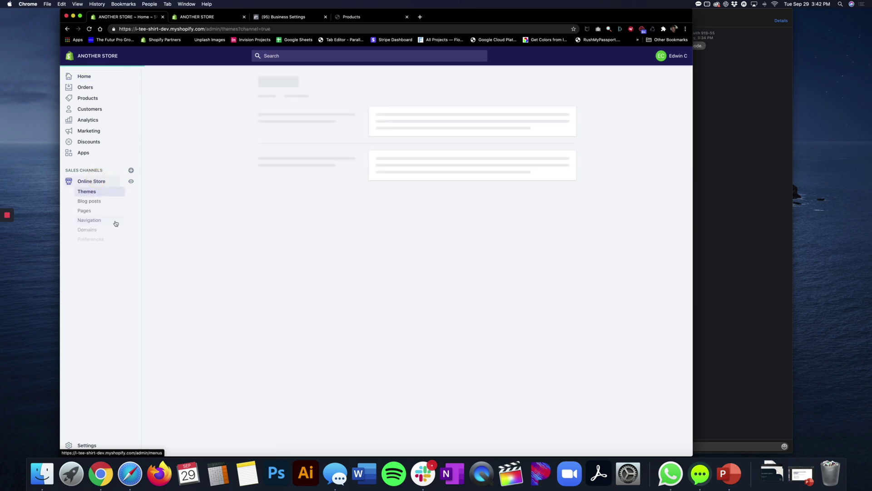
pyautogui.click(87, 230)
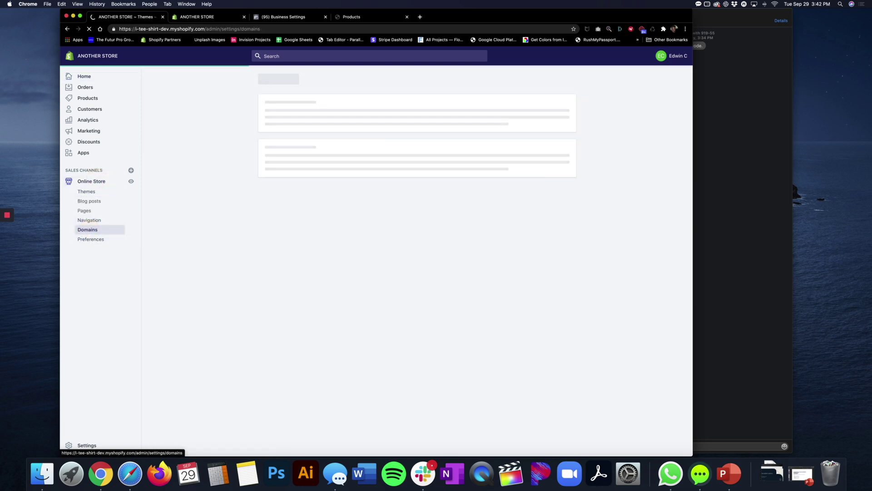
pyautogui.click(87, 231)
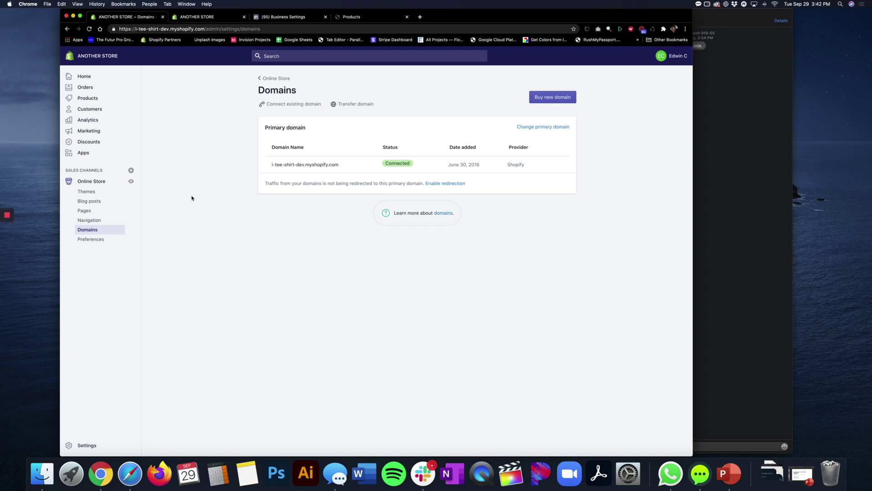
pyautogui.click(356, 19)
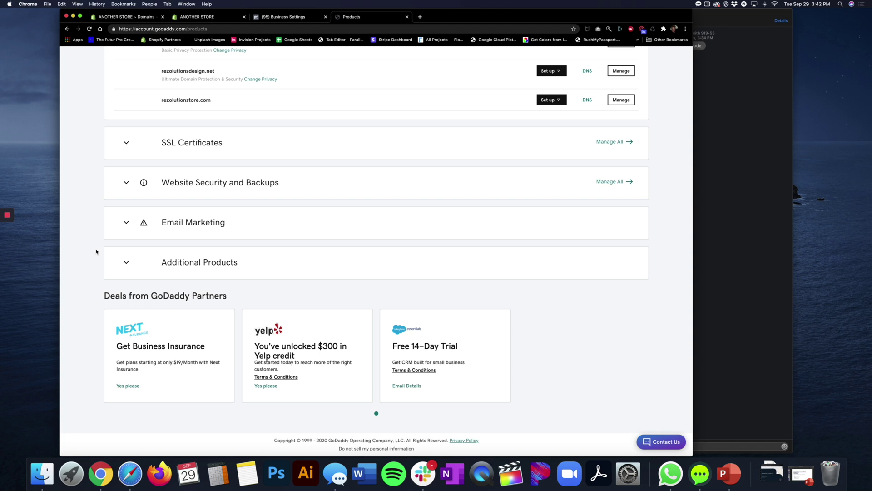
pyautogui.click(136, 17)
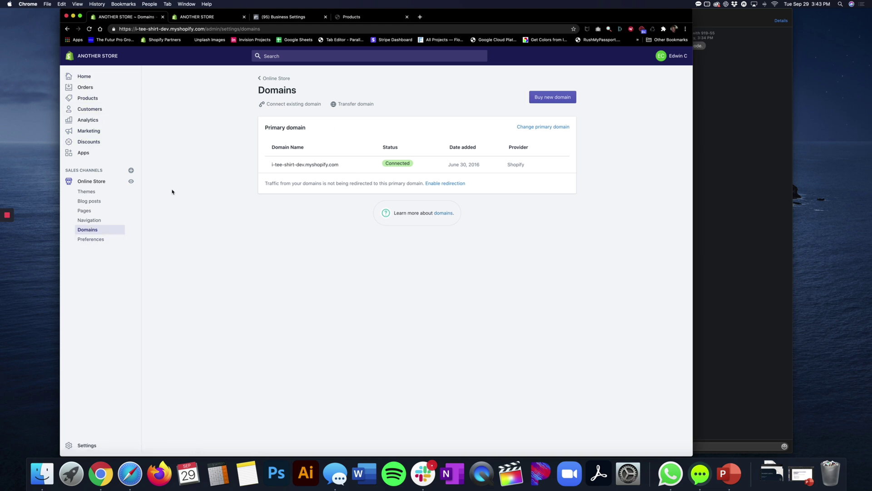
pyautogui.click(357, 18)
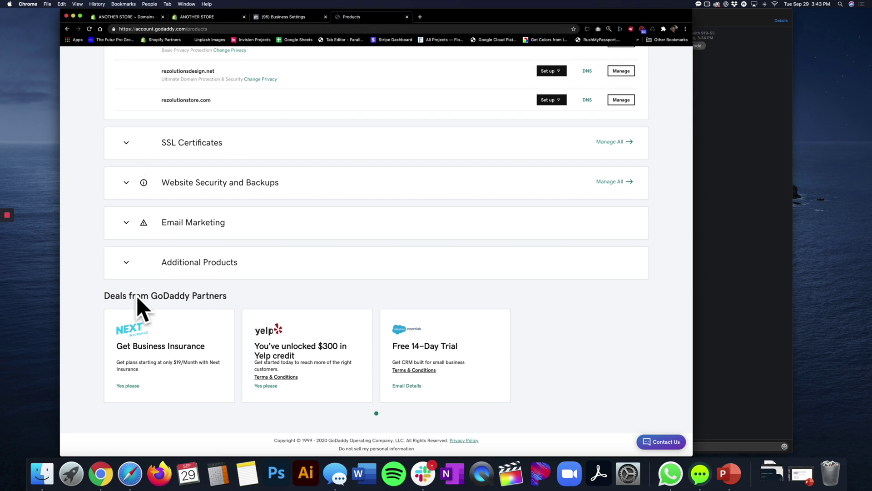
pyautogui.click(128, 17)
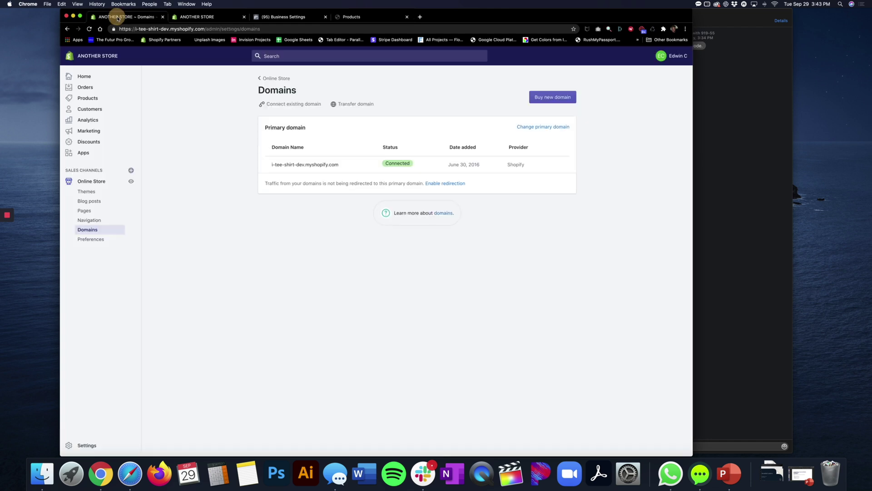
# - Begin connecting an existing domain in Shopify, zoom the page in twice, then switch to GoDaddy's products list
pyautogui.click(293, 107)
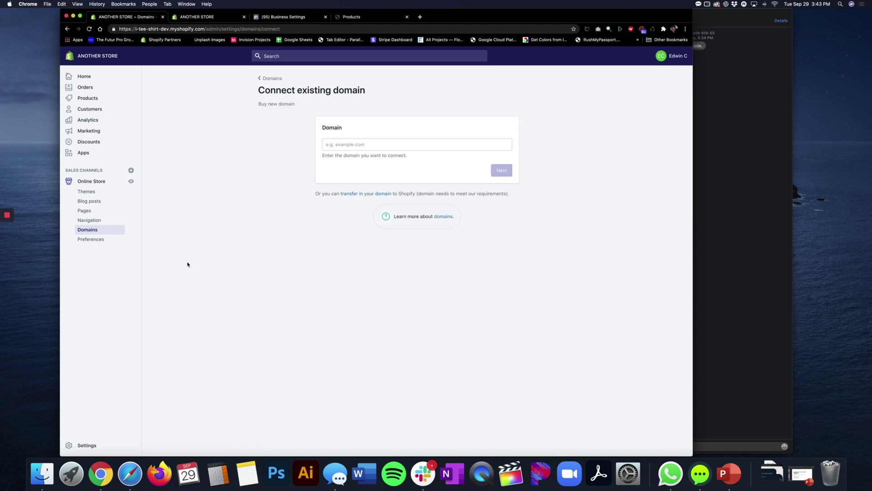
pyautogui.click(77, 4)
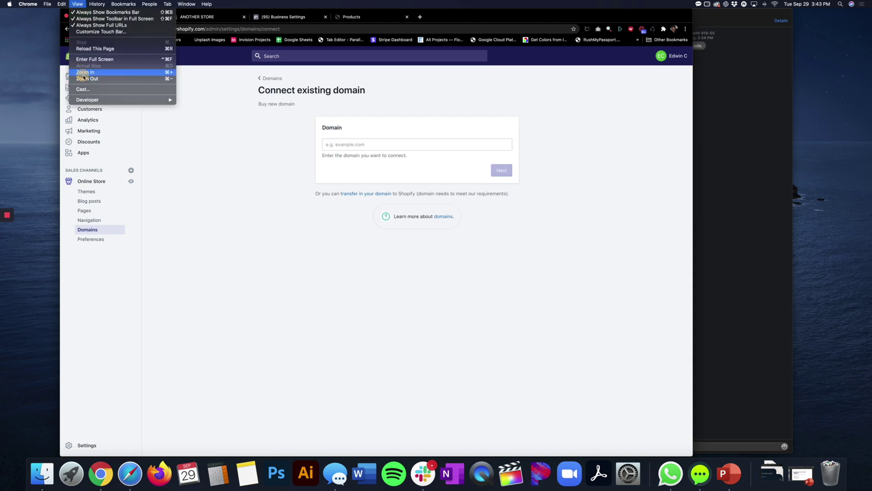
pyautogui.click(83, 73)
pyautogui.click(78, 4)
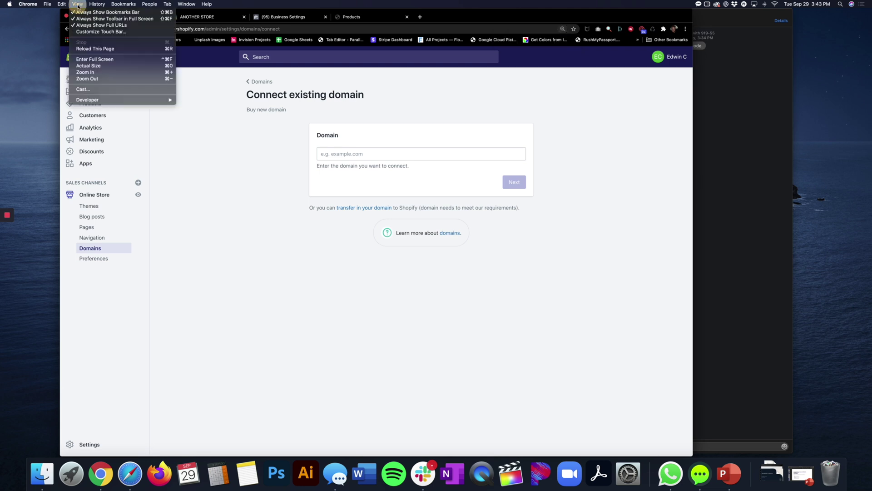
pyautogui.click(85, 73)
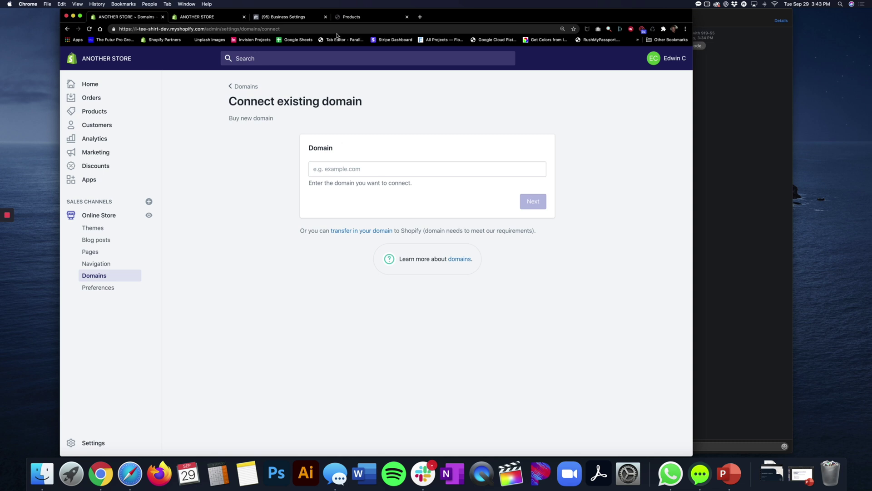
pyautogui.click(346, 17)
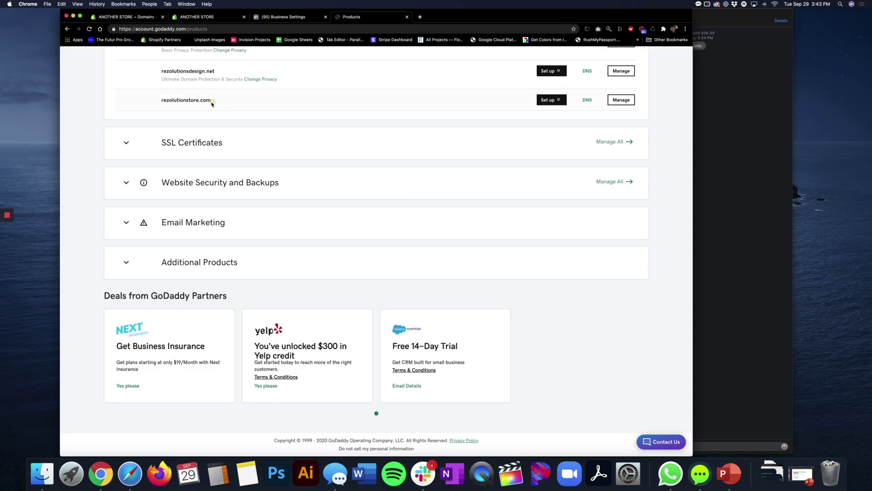
# - Copy the domain name rezolutionstore.com from GoDaddy's products list
pyautogui.moveTo(212, 100); pyautogui.dragTo(163, 101)
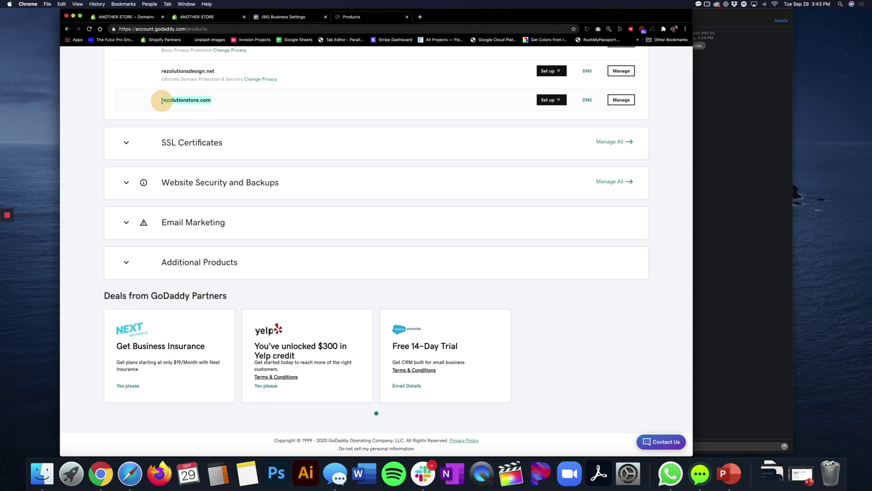
pyautogui.rightClick(179, 100)
pyautogui.click(191, 115)
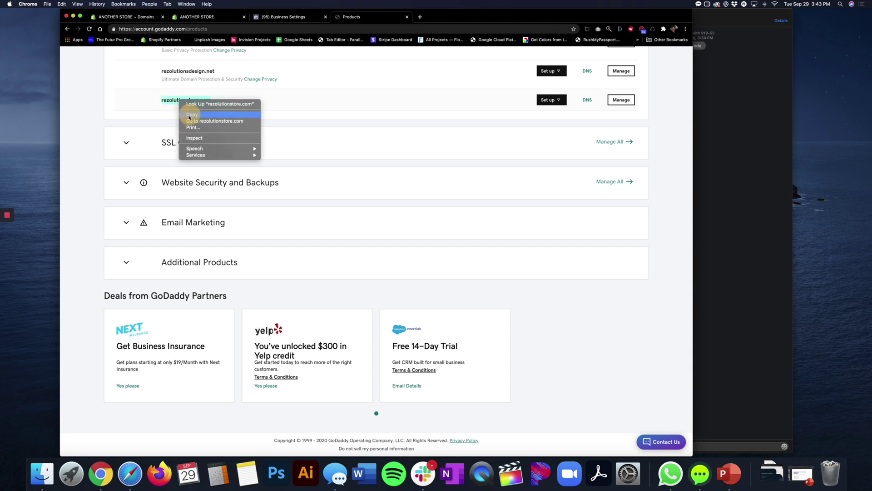
# - Paste rezolutionstore.com into Shopify's Domain field and continue with Next
pyautogui.click(187, 16)
pyautogui.click(129, 19)
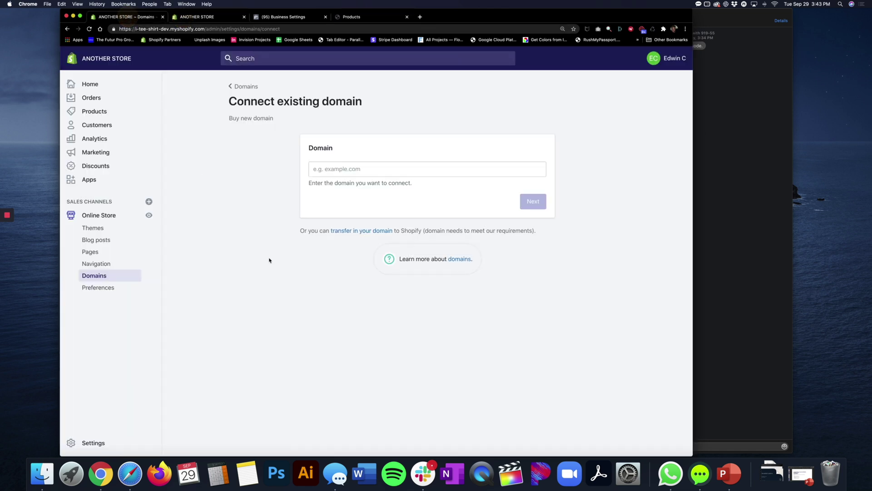
pyautogui.click(324, 168)
pyautogui.press('super+v')
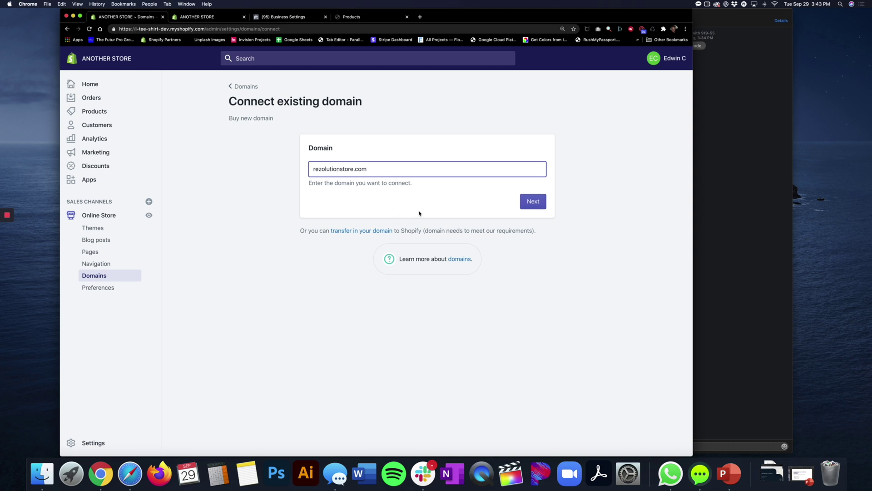
pyautogui.click(531, 201)
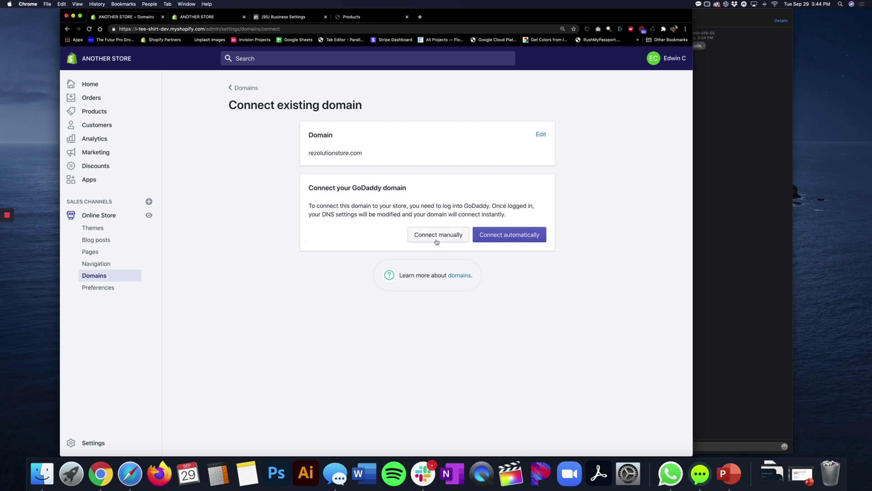
# - Let GoDaddy connect rezolutionstore.com automatically, approve the DNS changes, and close the success message
pyautogui.click(495, 235)
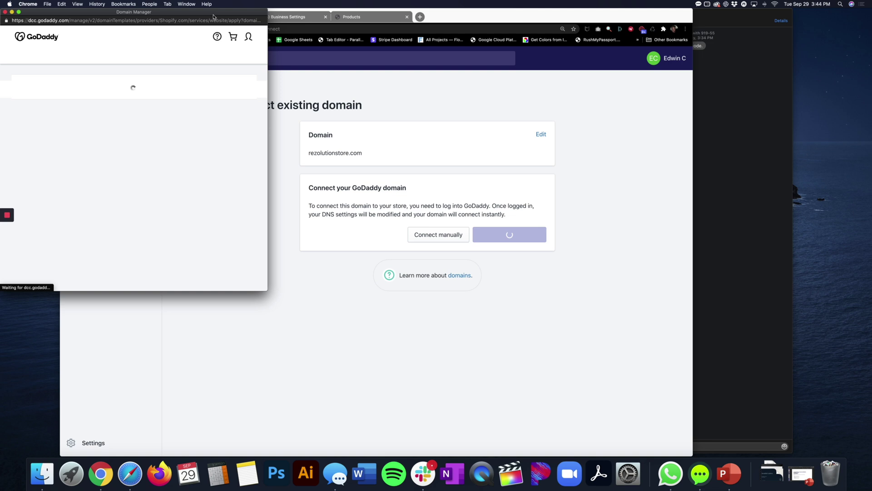
pyautogui.moveTo(191, 12); pyautogui.dragTo(279, 16)
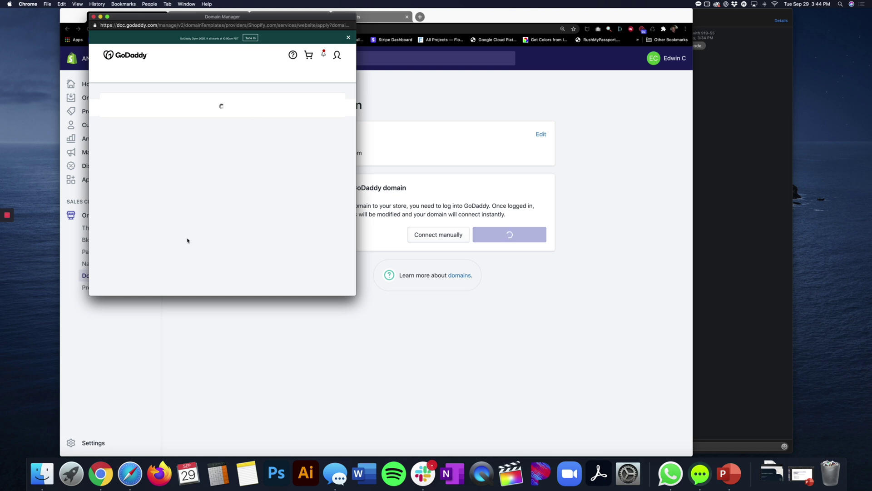
pyautogui.moveTo(9, 241)
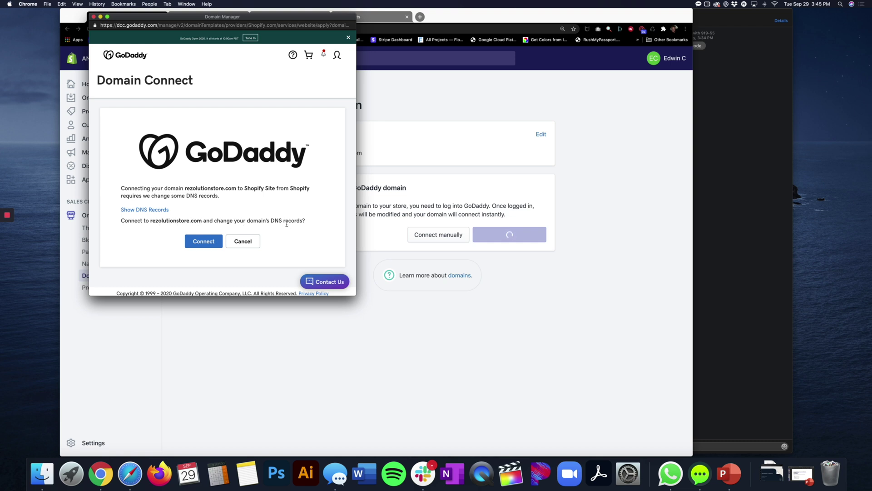
pyautogui.click(200, 241)
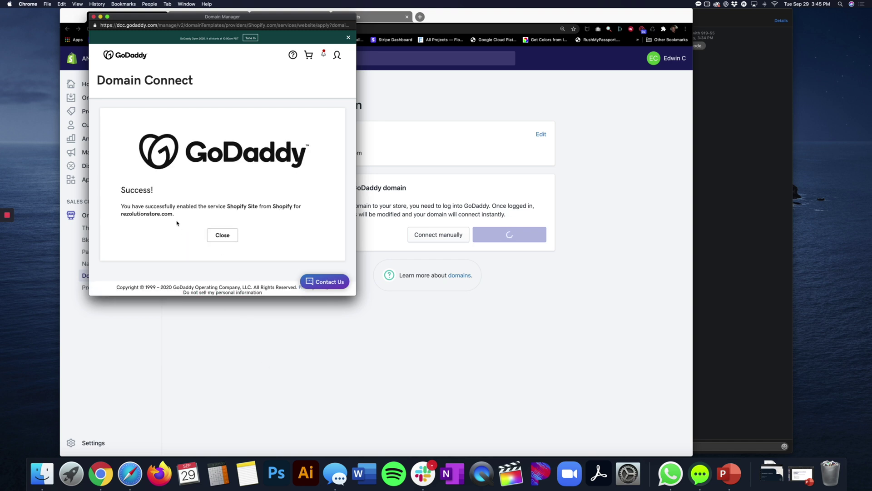
pyautogui.click(218, 237)
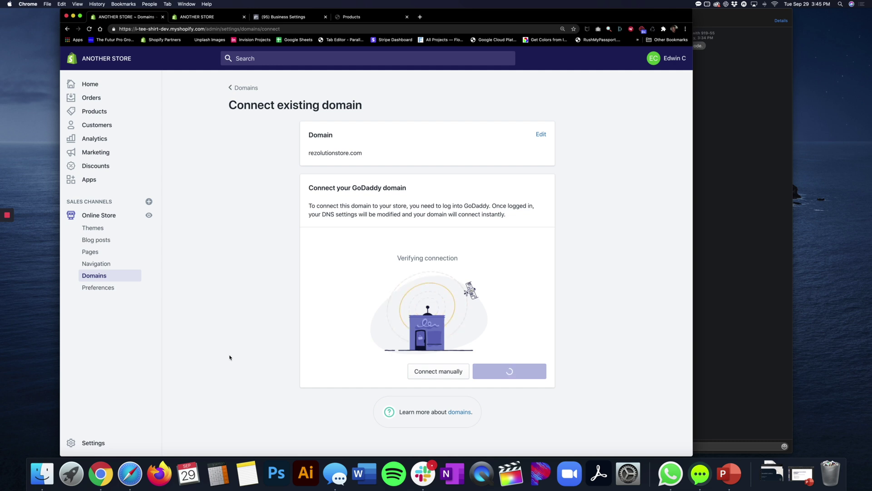
# - Review the newly connected domains and check the admin site's security details
pyautogui.scroll(-1, 231, 358)
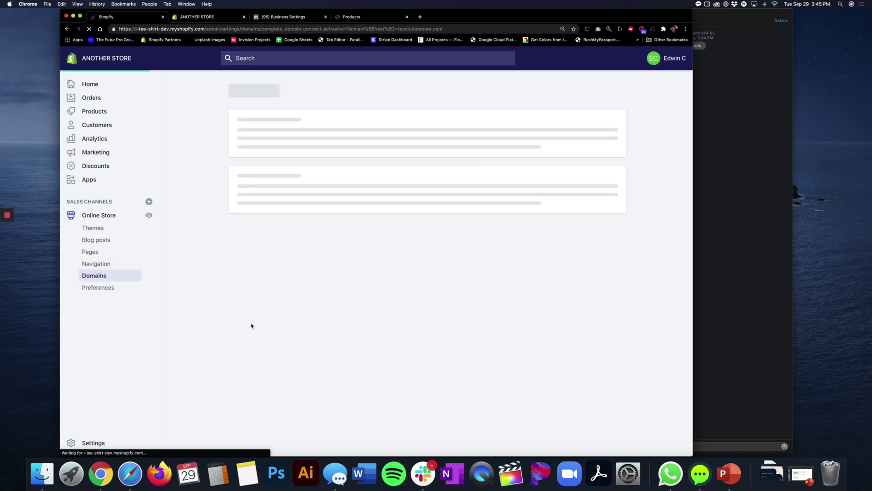
pyautogui.scroll(-1, 197, 327)
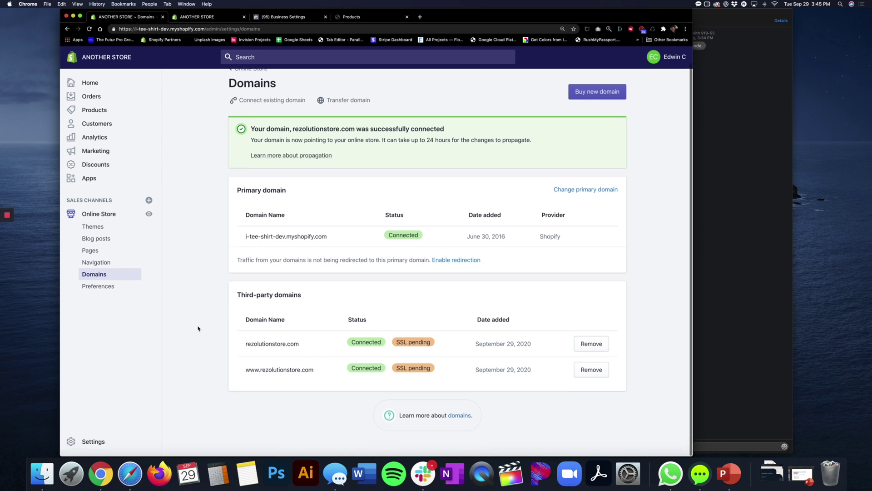
pyautogui.scroll(1, 231, 271)
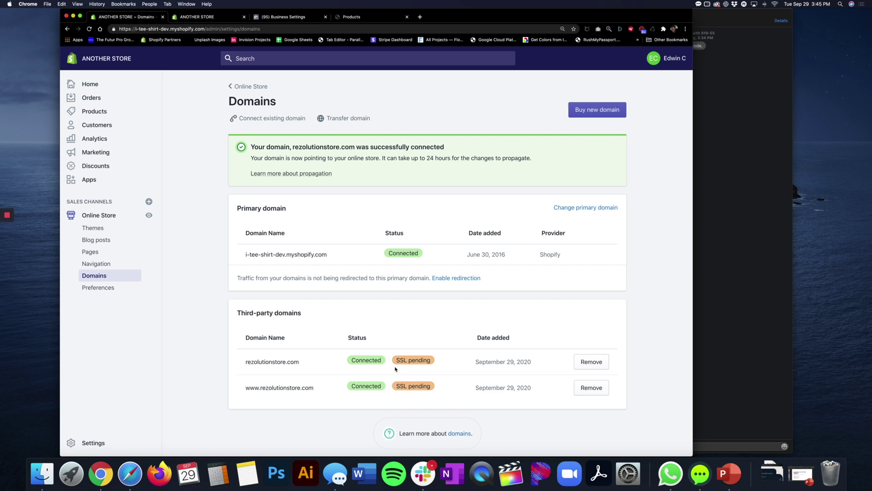
pyautogui.click(114, 30)
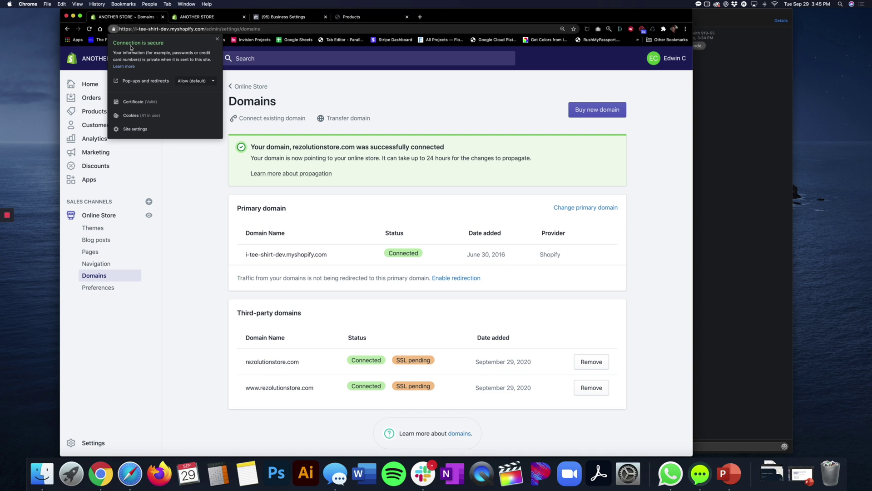
pyautogui.click(184, 189)
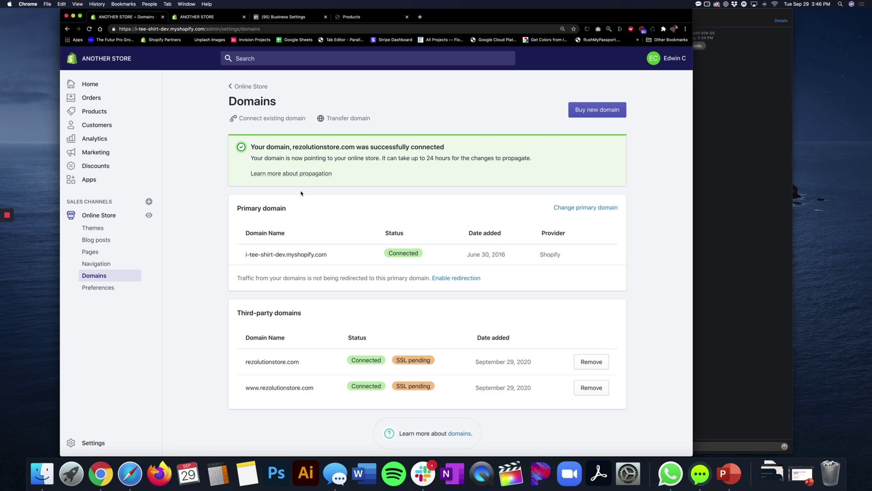
# - Glance at the live storefront, then open the Change primary domain dialog in Domains
pyautogui.click(200, 17)
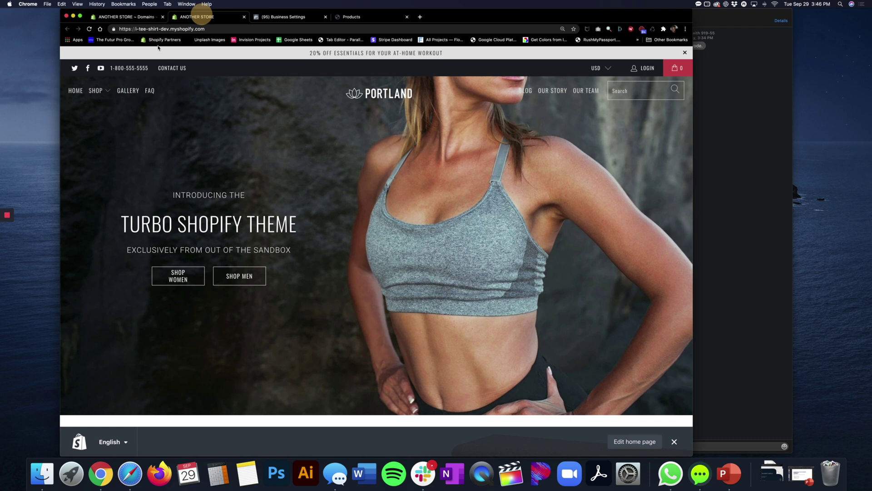
pyautogui.click(130, 17)
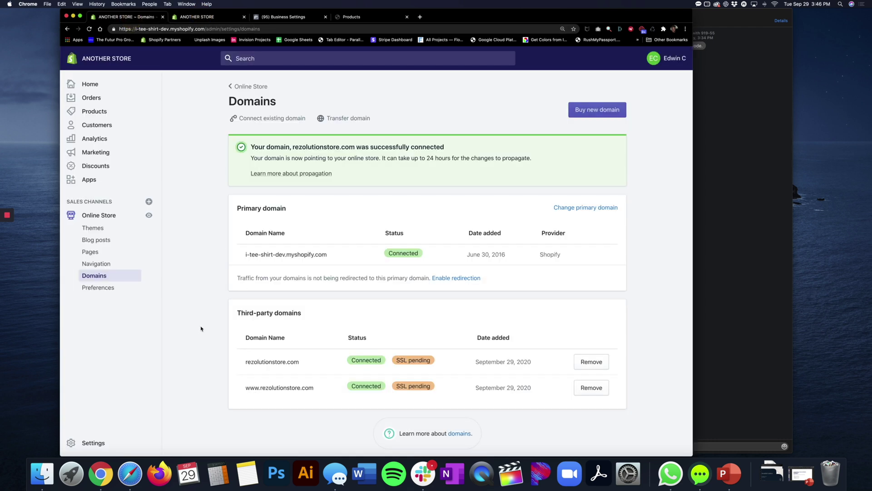
pyautogui.click(574, 210)
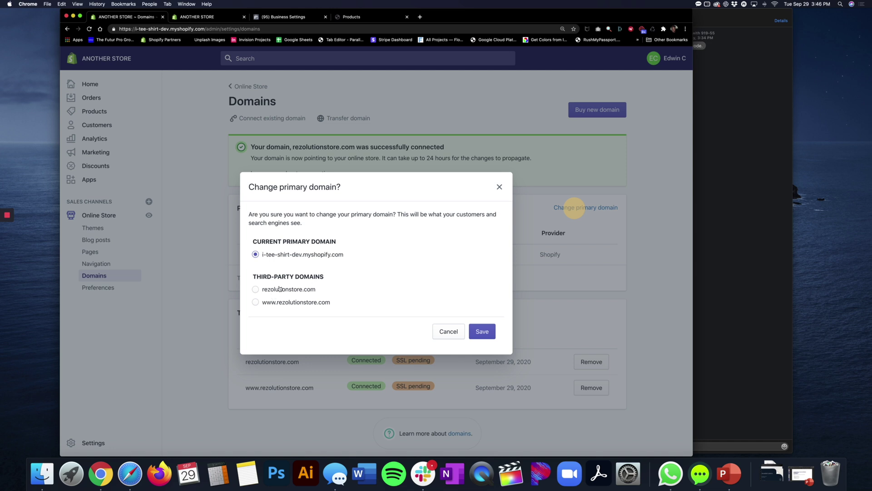
# - Choose rezolutionstore.com as the primary domain and save it
pyautogui.click(256, 292)
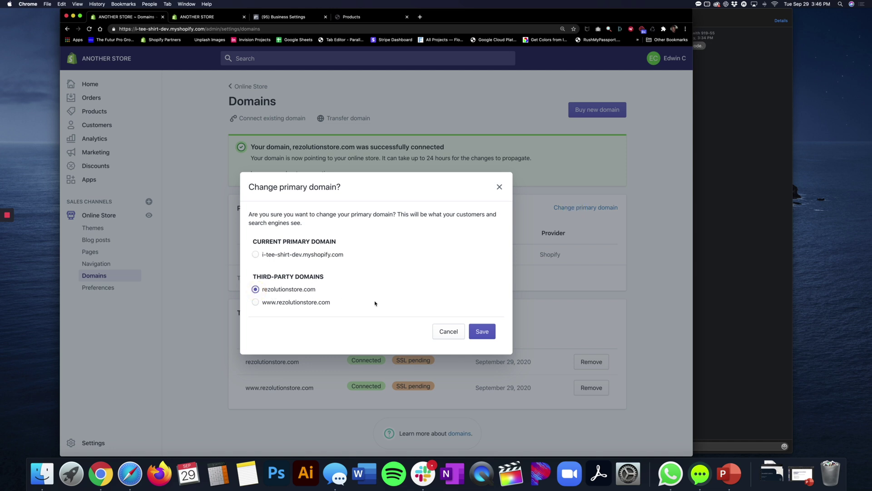
pyautogui.click(483, 335)
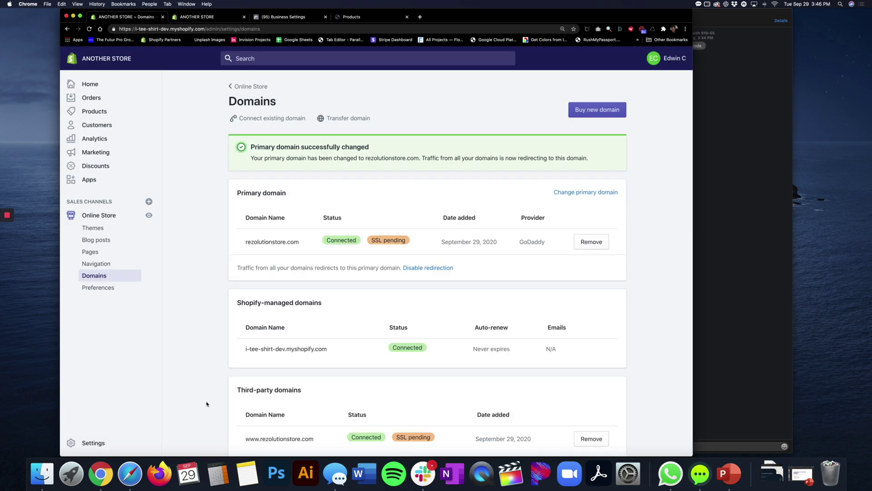
pyautogui.scroll(-1, 239, 294)
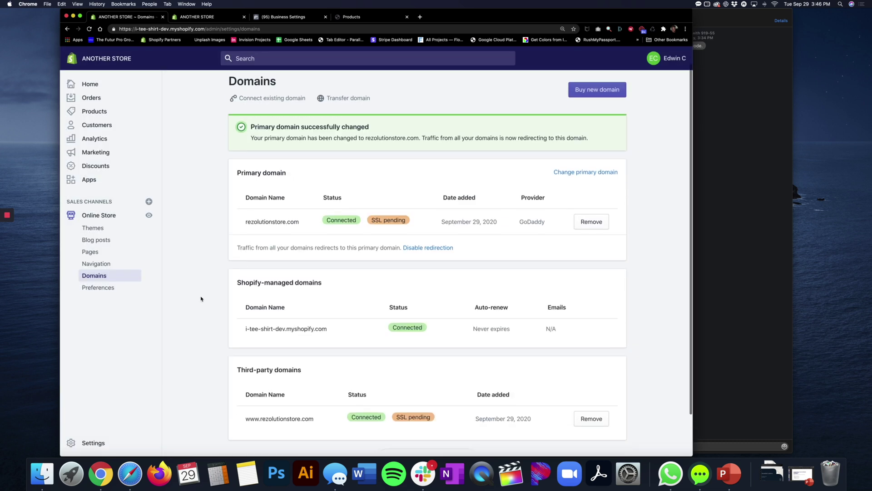
pyautogui.scroll(1, 258, 315)
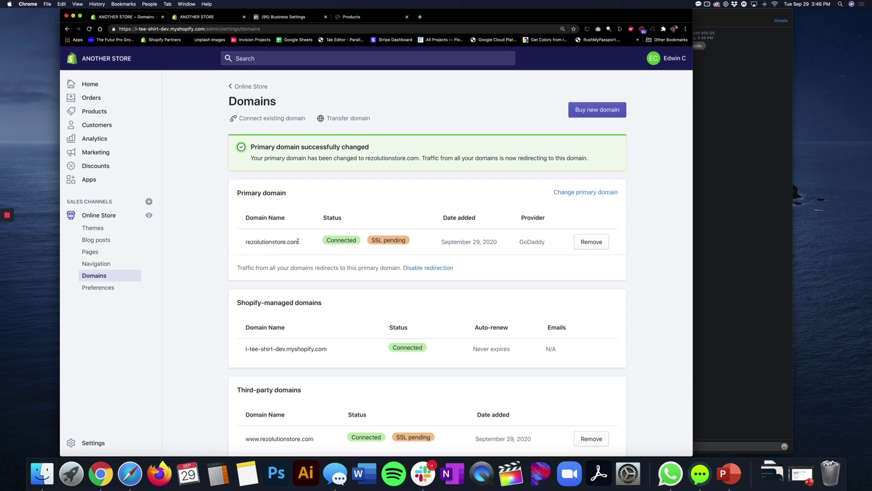
# - Copy the primary domain name rezolutionstore.com from the Domains page
pyautogui.moveTo(298, 241); pyautogui.dragTo(244, 241)
pyautogui.rightClick(253, 241)
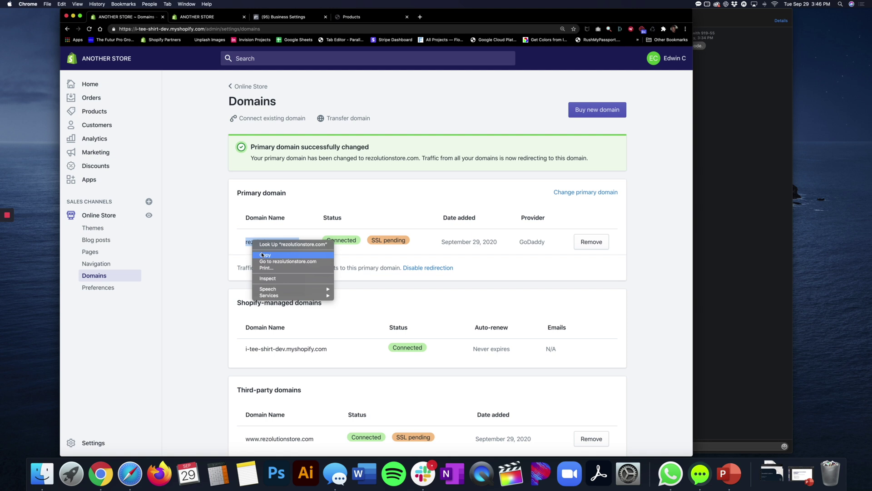
pyautogui.click(263, 255)
pyautogui.click(202, 274)
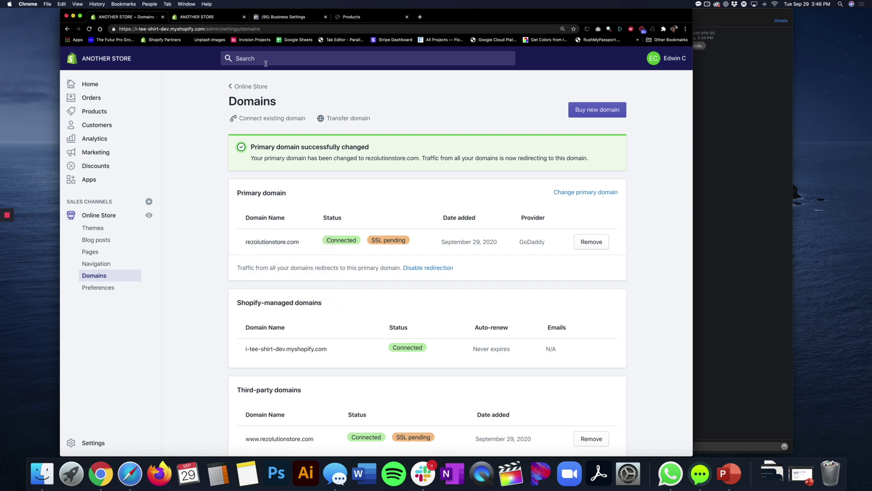
# - Load rezolutionstore.com in a new incognito window and dismiss the discount signup popup
pyautogui.click(686, 29)
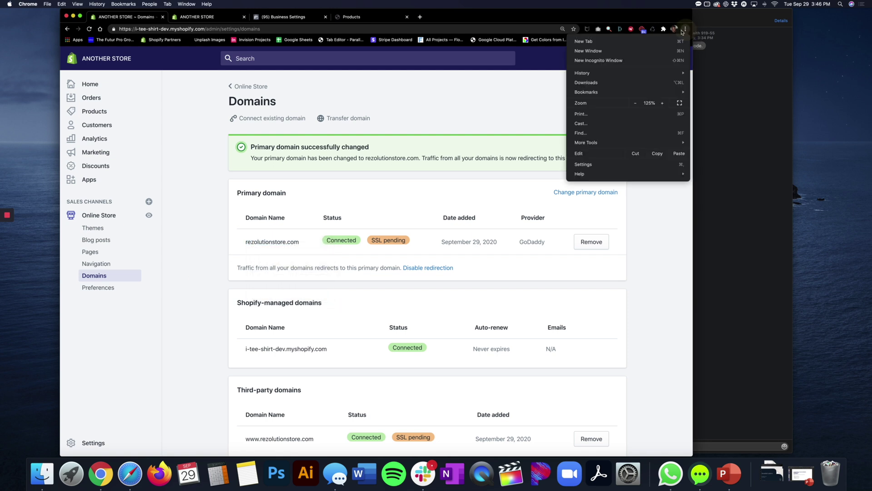
pyautogui.click(618, 65)
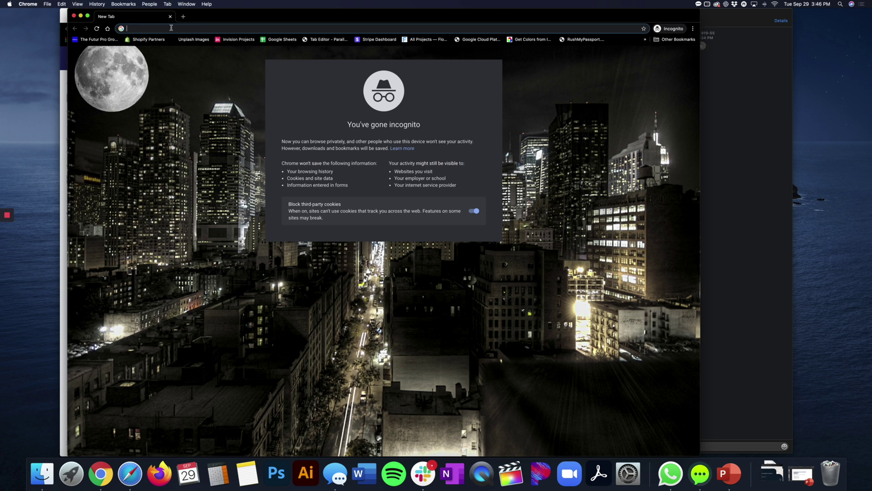
pyautogui.press('super+v')
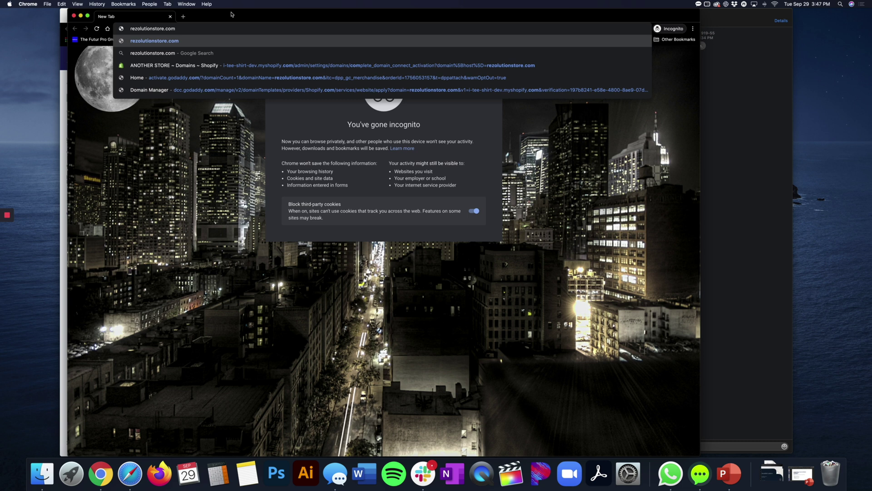
pyautogui.press('Return')
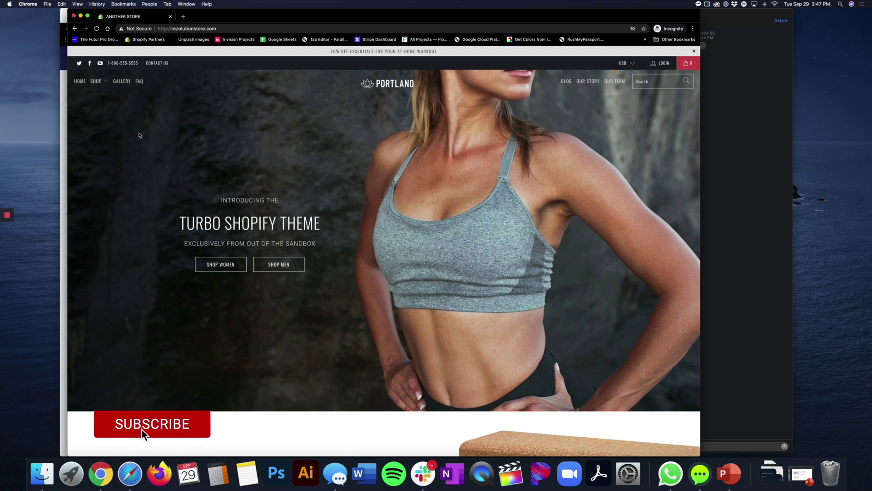
pyautogui.moveTo(145, 35)
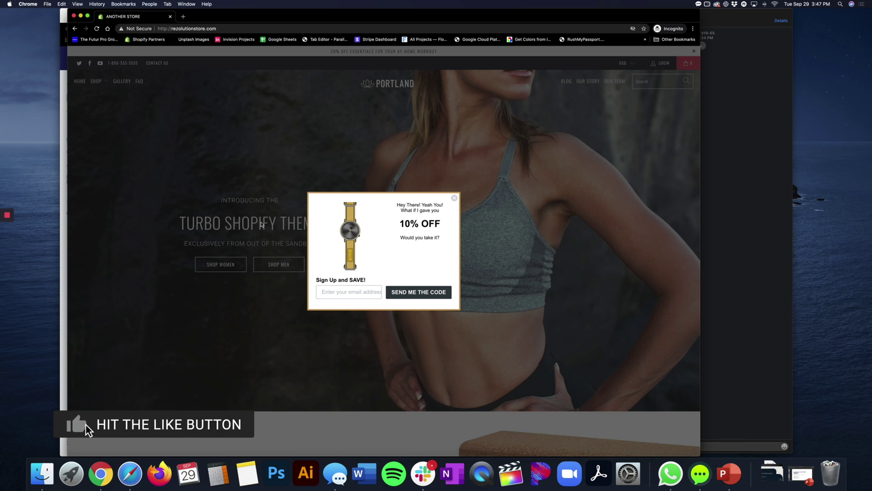
pyautogui.click(454, 198)
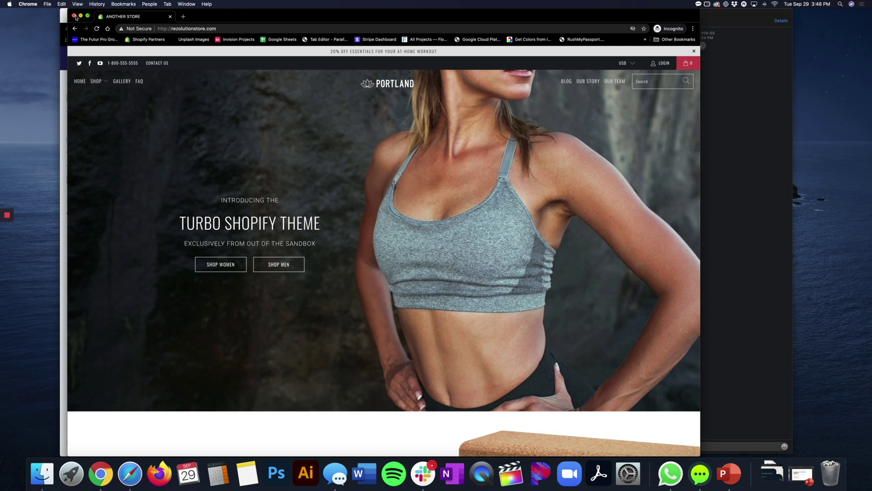
# - Close the incognito window and reload Shopify's Domains page to refresh the domain statuses
pyautogui.click(73, 16)
pyautogui.scroll(-2, 210, 254)
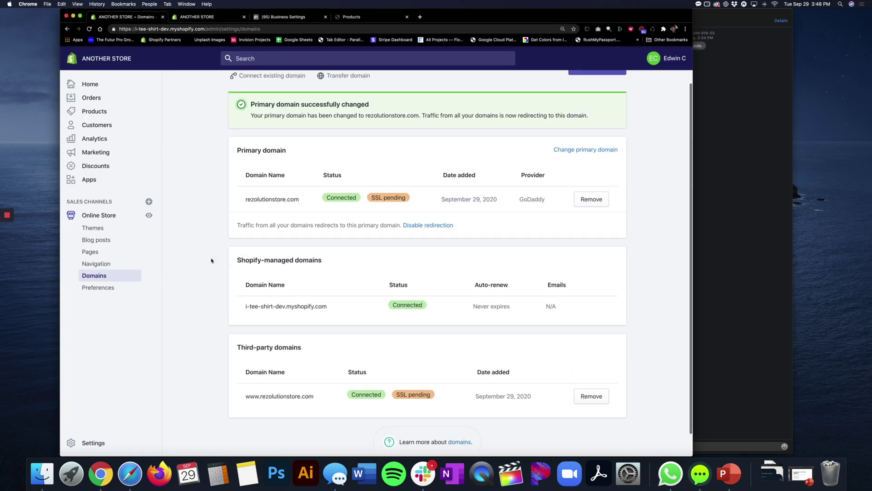
pyautogui.scroll(2, 261, 306)
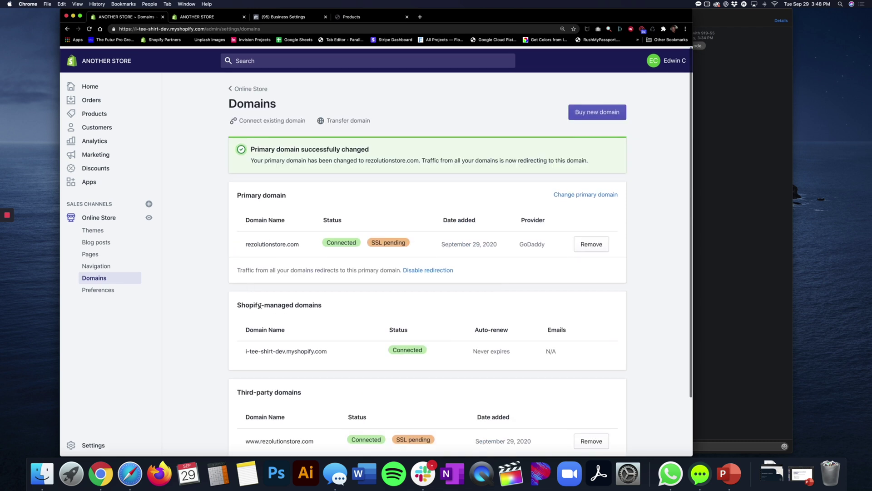
pyautogui.click(90, 30)
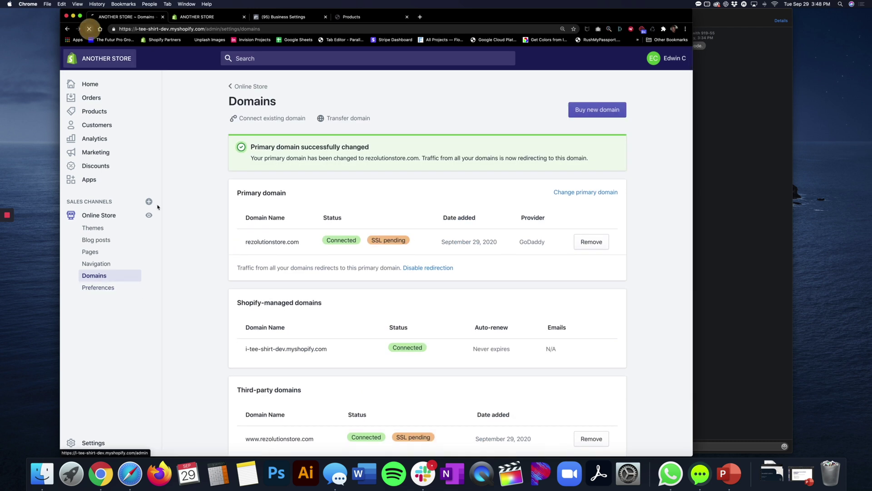